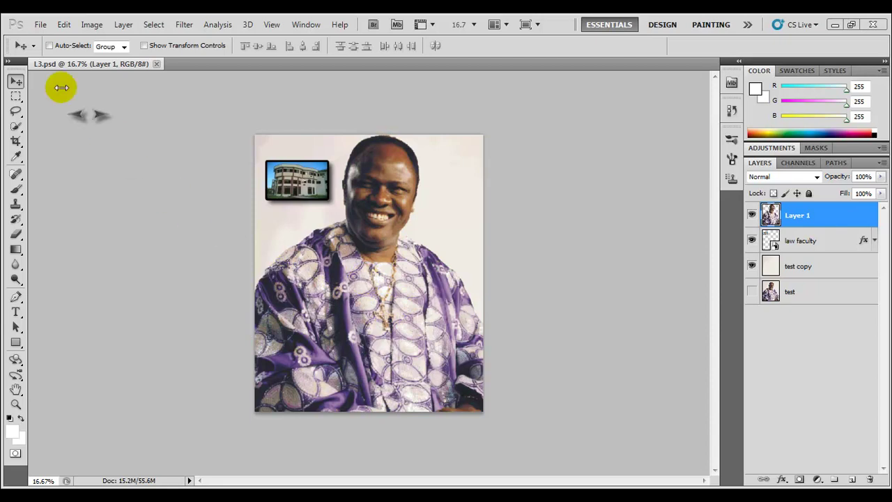
Step: Open Save As for L3, nudge the dialog aside, and view the file format list
left_click(38, 24)
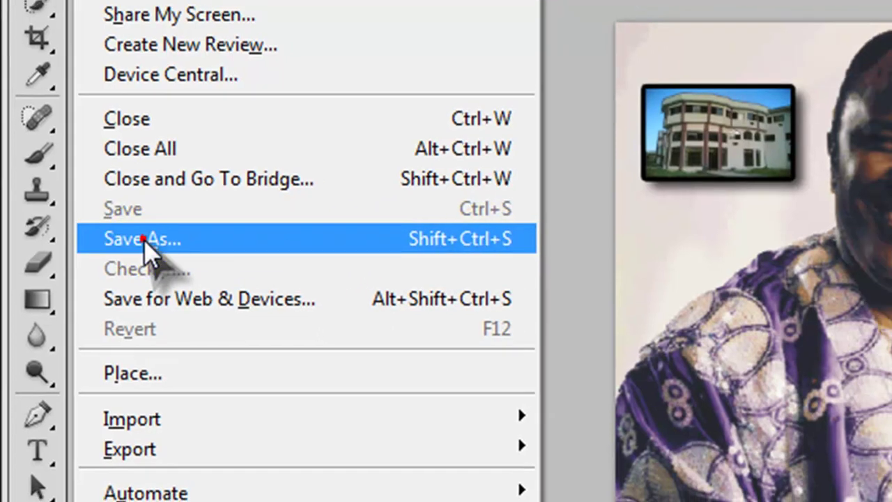
left_click(150, 239)
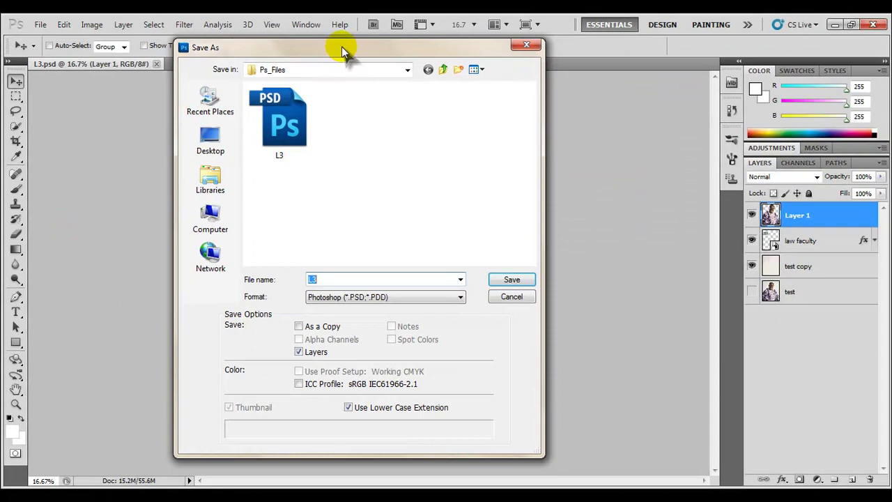
left_click_drag(342, 46, 359, 53)
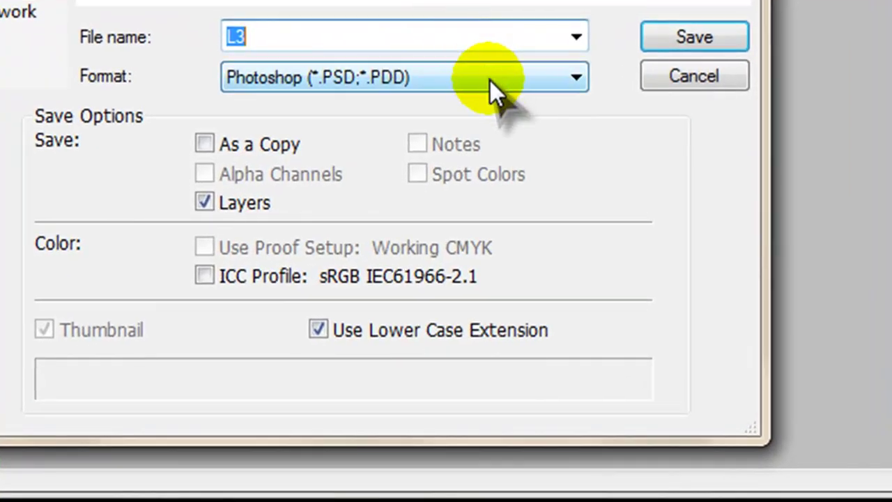
left_click(490, 80)
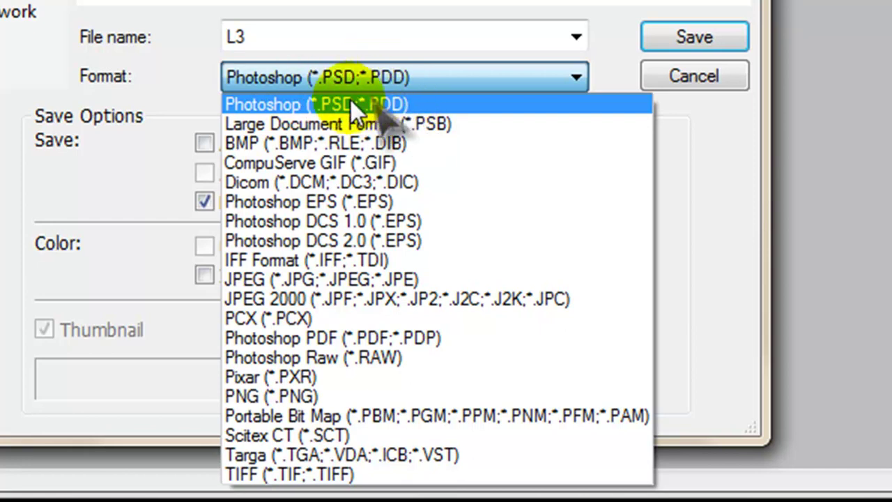
Step: Keep Photoshop PSD format and rename the file from L3 to First_Save
left_click(321, 104)
double_click(291, 32)
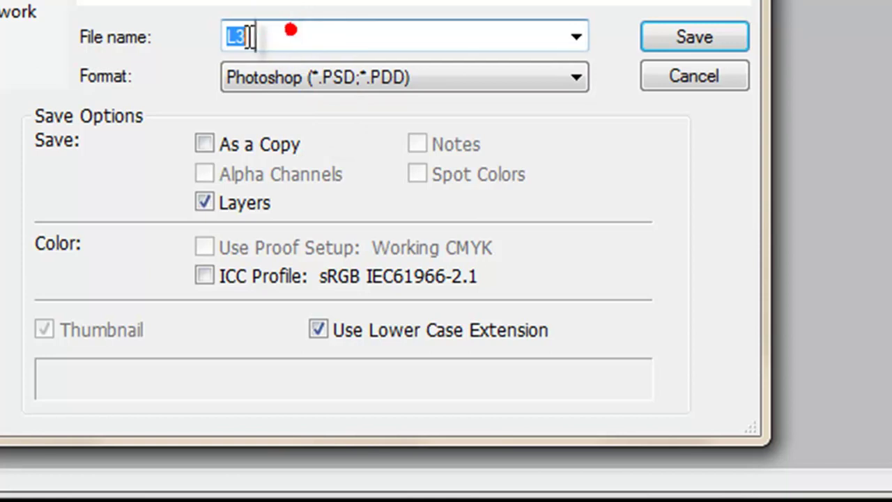
type("Fi")
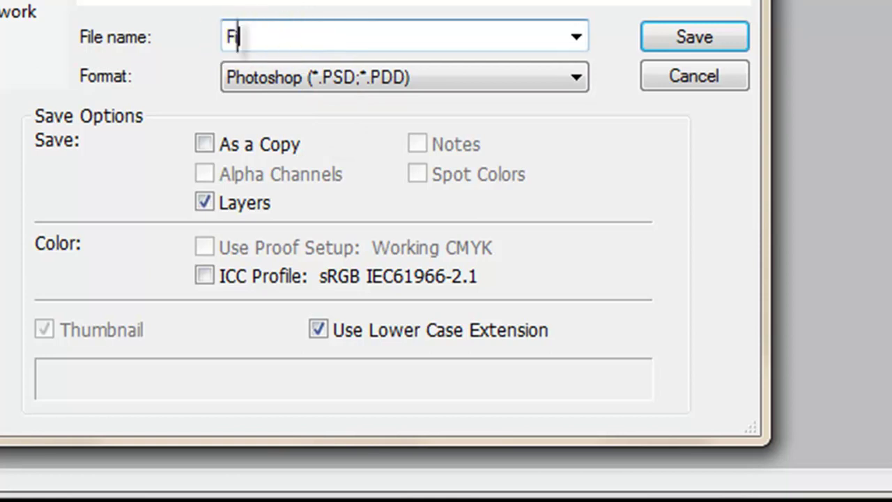
type("rst_Savce")
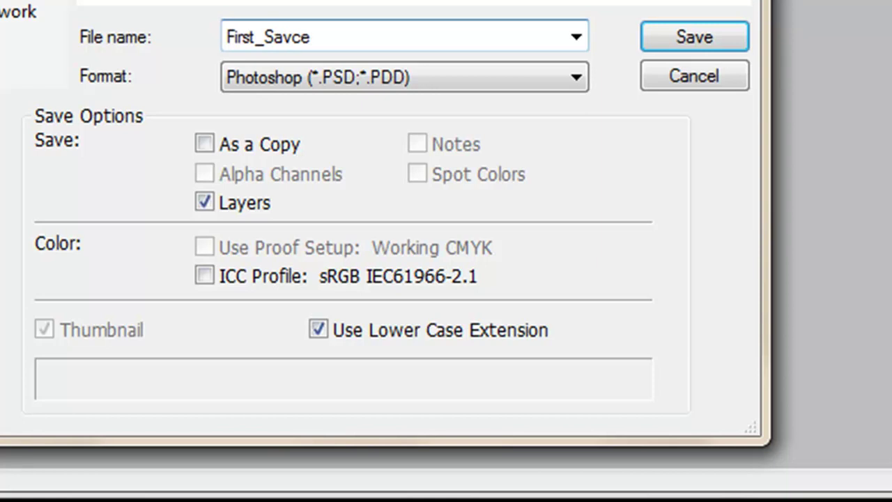
key("BackSpace")
key("BackSpace")
type("e")
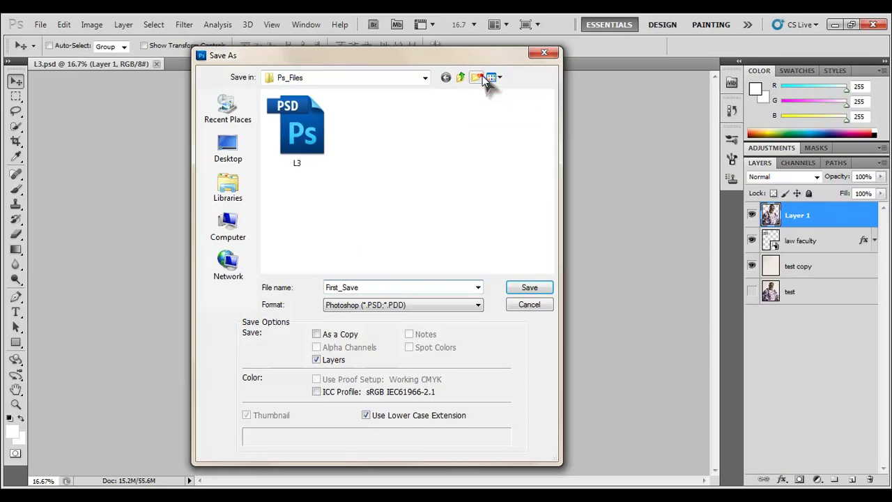
Step: Create a Psd folder in Ps_Files and save there with Maximize Compatibility on
left_click(481, 76)
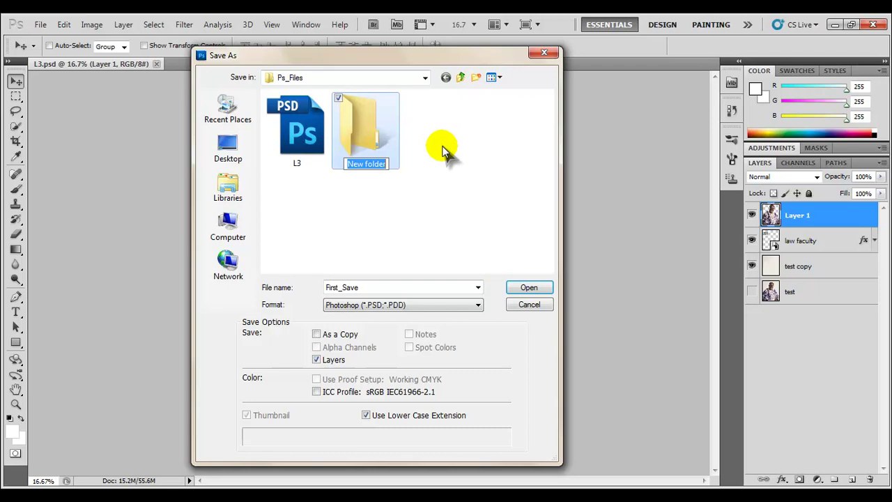
key("Caps_Lock")
type("P")
key("Caps_Lock")
type("sd")
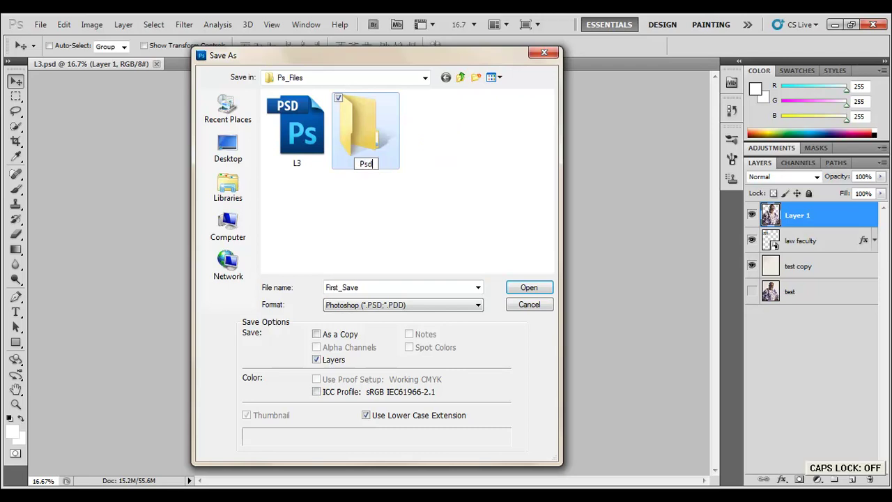
key("Return")
key("Return")
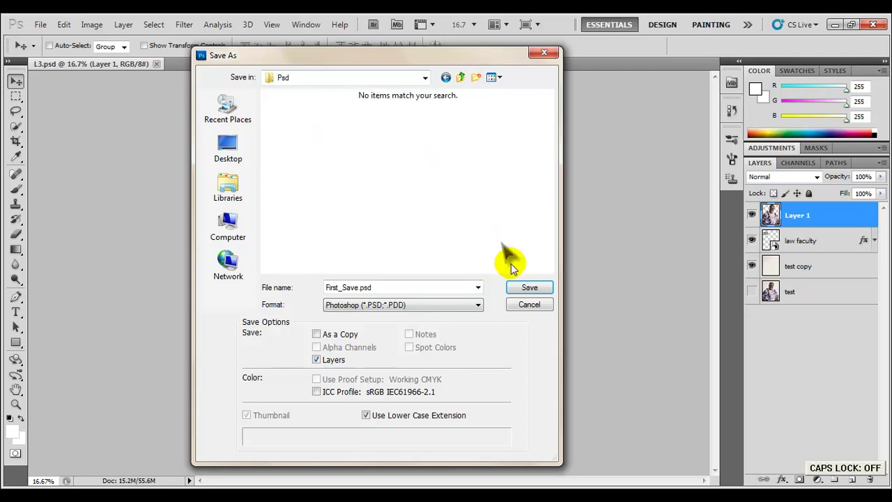
left_click(522, 287)
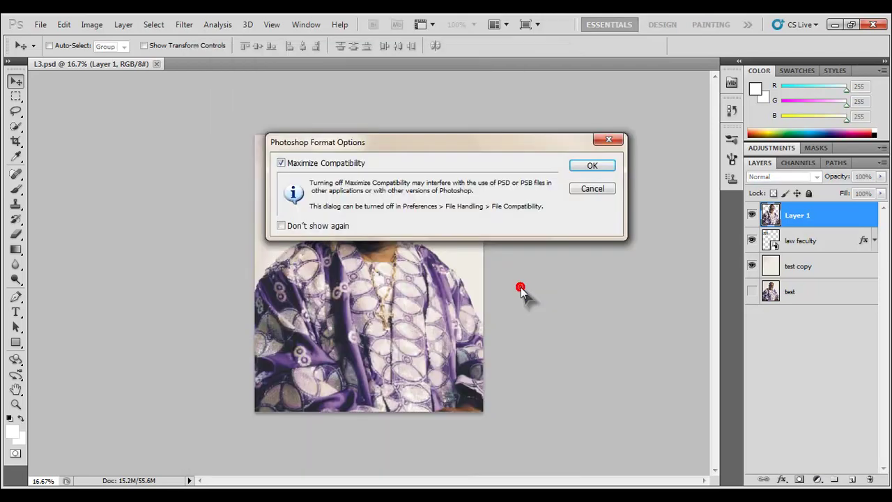
left_click(589, 165)
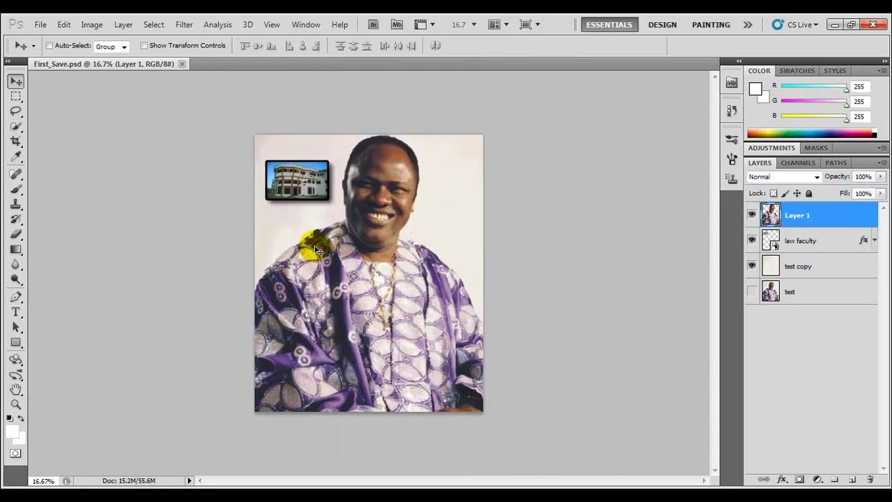
left_click(14, 496)
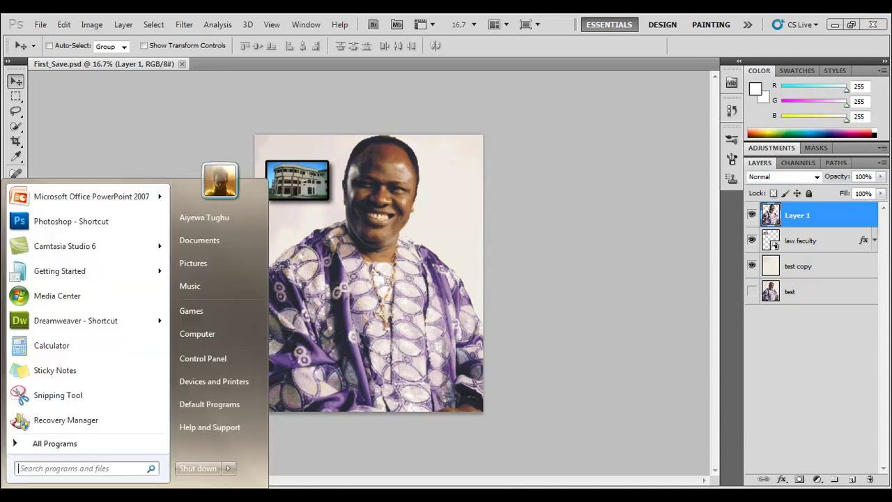
left_click(210, 241)
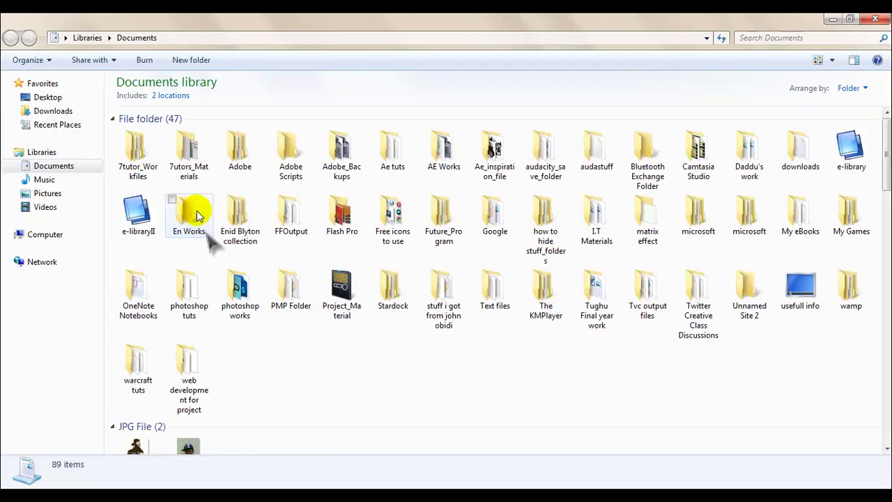
double_click(139, 149)
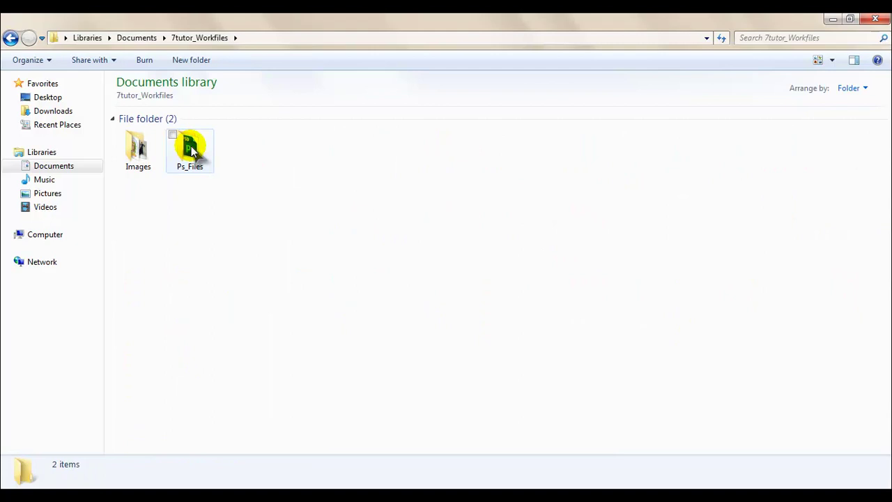
double_click(191, 147)
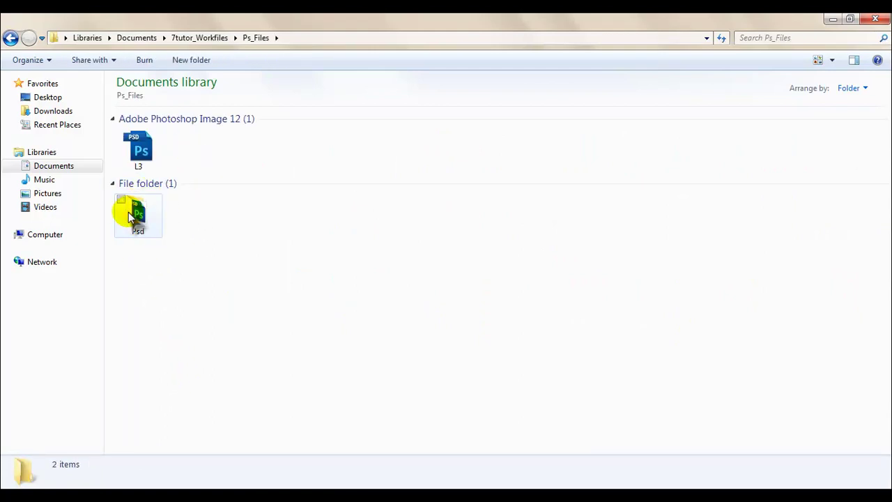
double_click(129, 214)
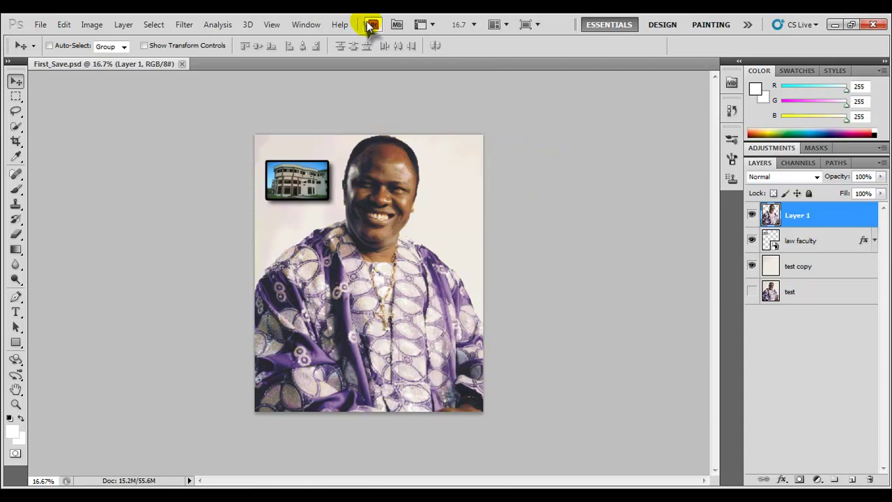
Step: Open Mini Bridge and browse into the Psd folder to see First_Save.psd
left_click(730, 85)
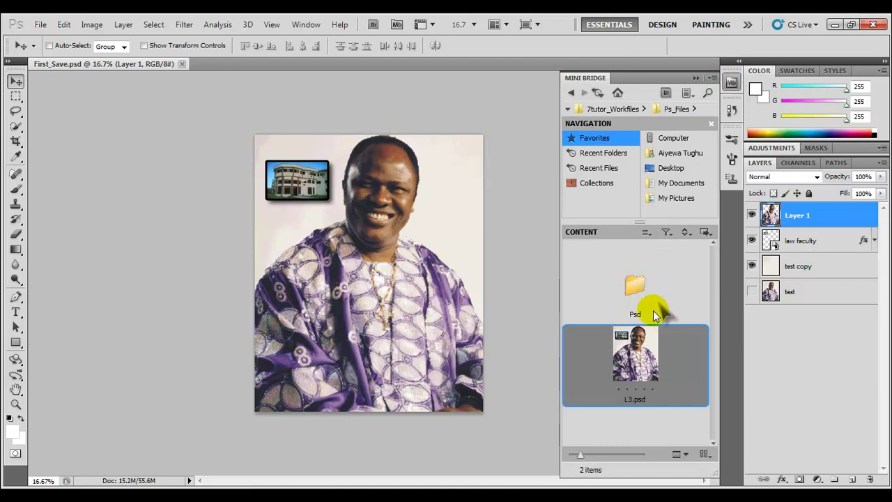
double_click(635, 282)
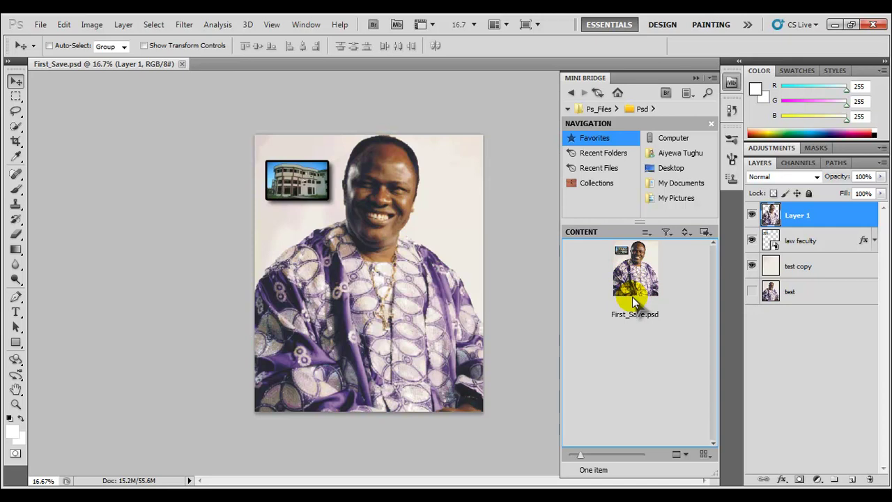
Step: Close Mini Bridge and save First_Save.psd with Layer 1's portrait hidden
left_click(695, 79)
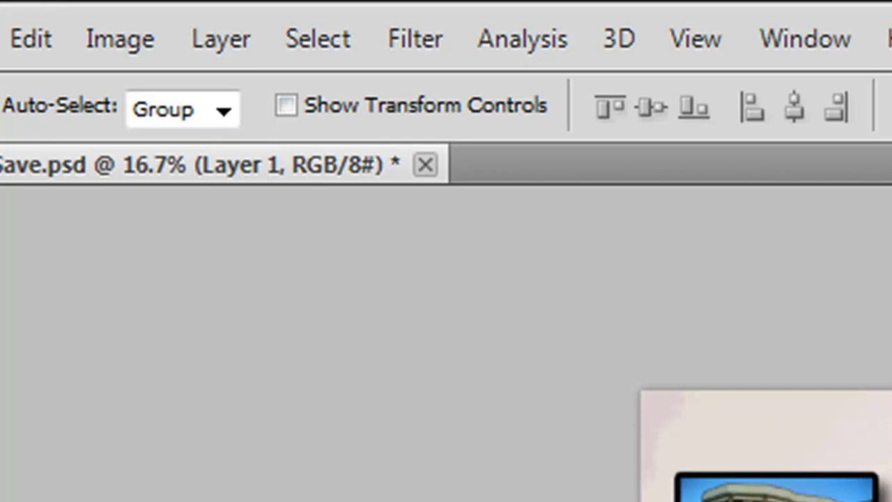
key("ctrl+s")
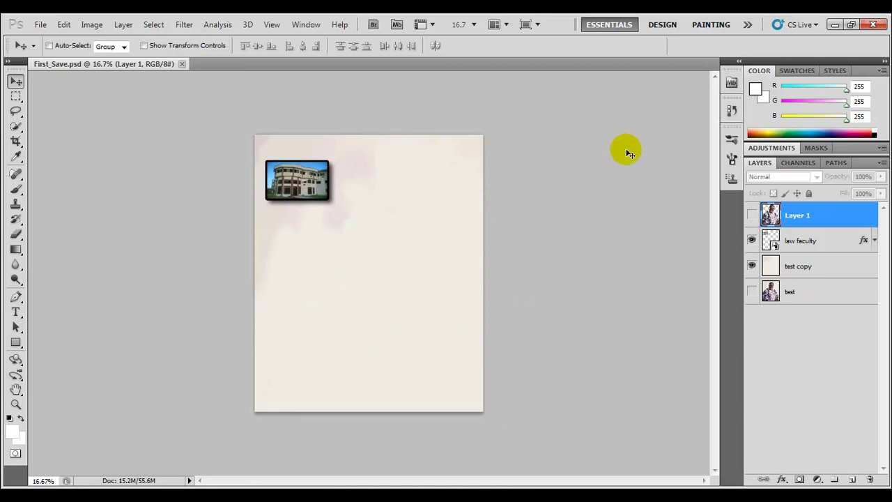
Step: Check the First_Save.psd thumbnail in Mini Bridge, then show Layer 1's portrait again
left_click(731, 82)
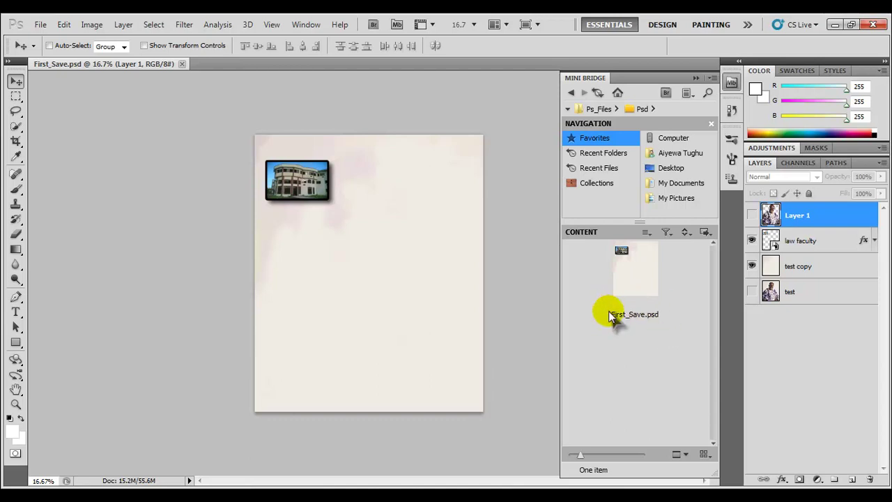
left_click(694, 78)
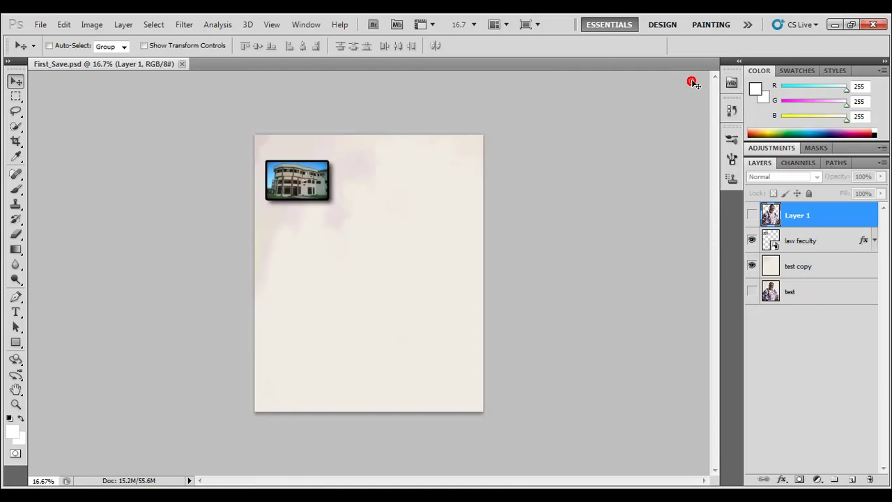
left_click(751, 215)
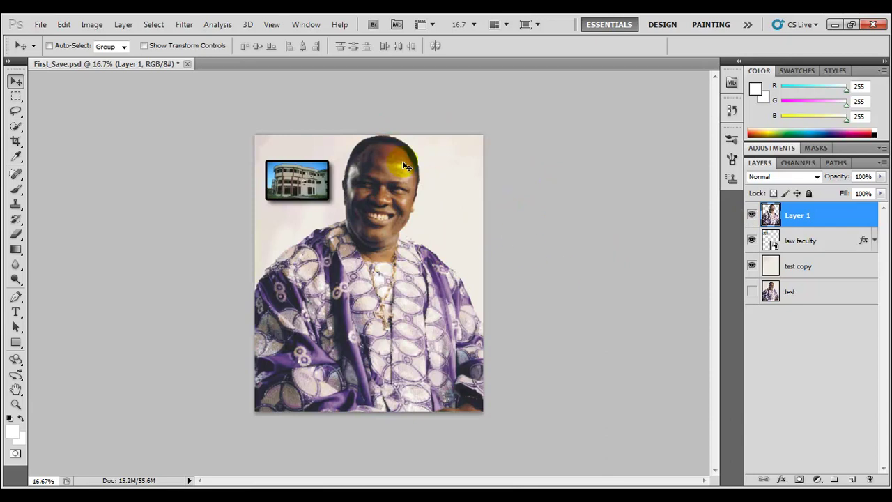
Step: Save As Second_Save.psd in the Psd folder, keeping maximum compatibility
left_click(40, 25)
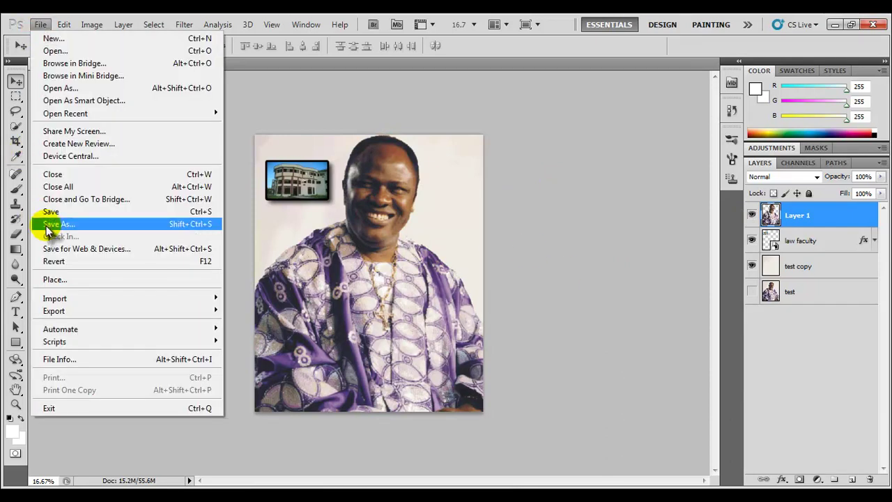
left_click(88, 227)
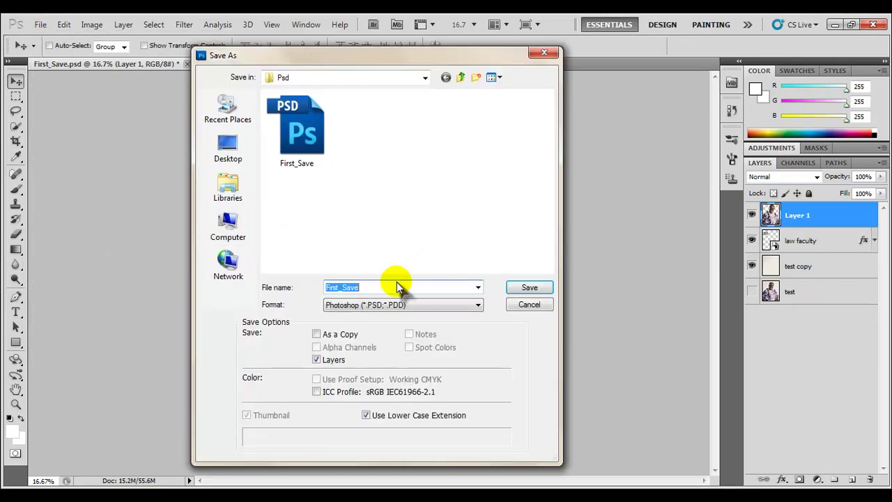
key("Caps_Lock")
type("S")
key("Caps_Lock")
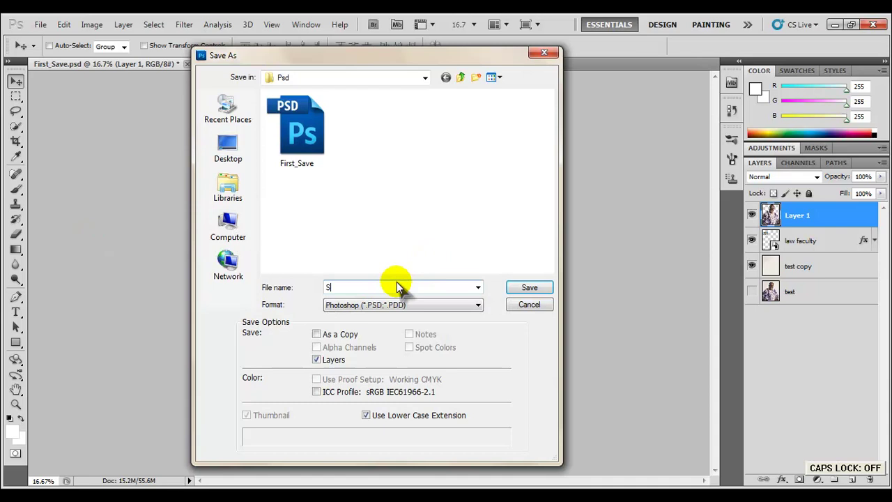
type("econd")
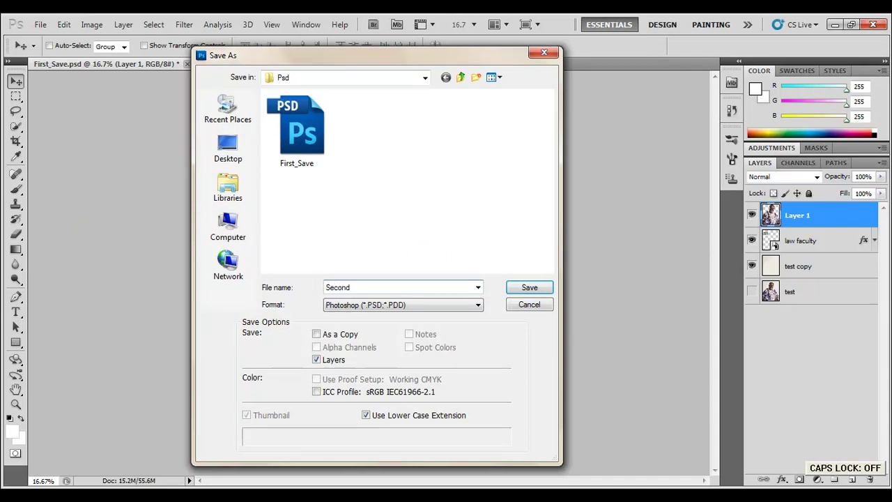
type("_")
key("Caps_Lock")
type("S")
key("Caps_Lock")
type("ave")
left_click(515, 288)
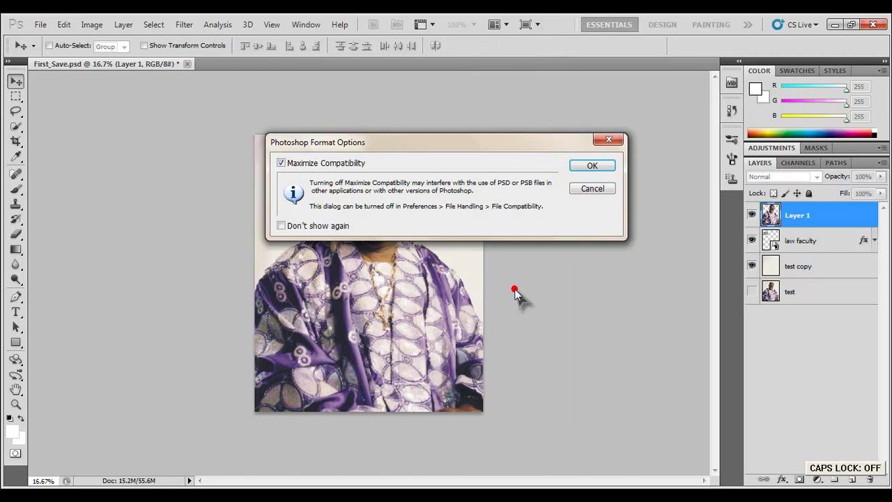
left_click(584, 164)
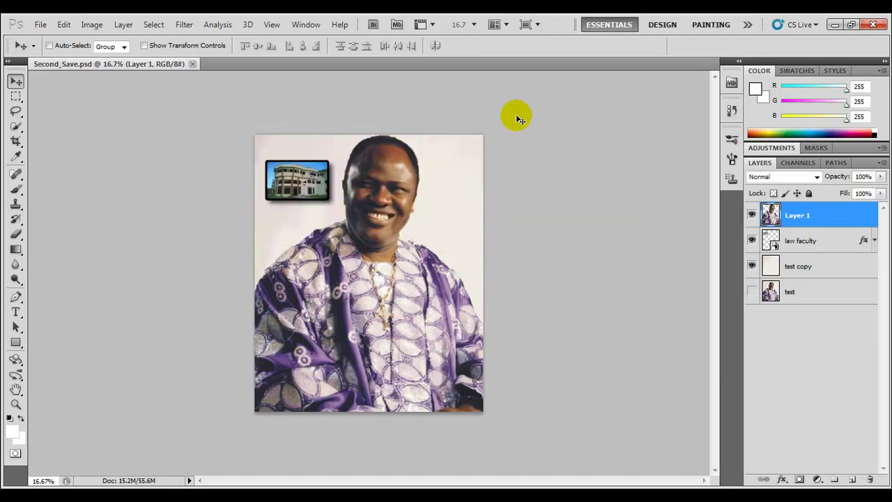
left_click(729, 83)
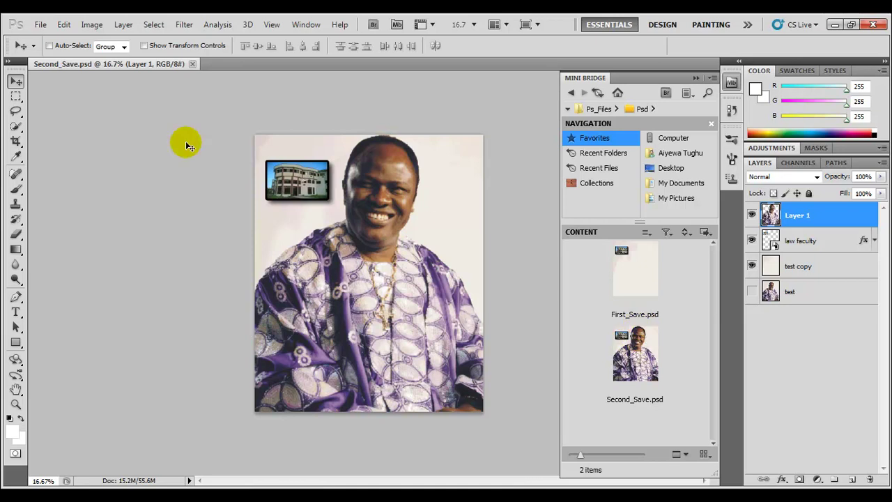
left_click(46, 25)
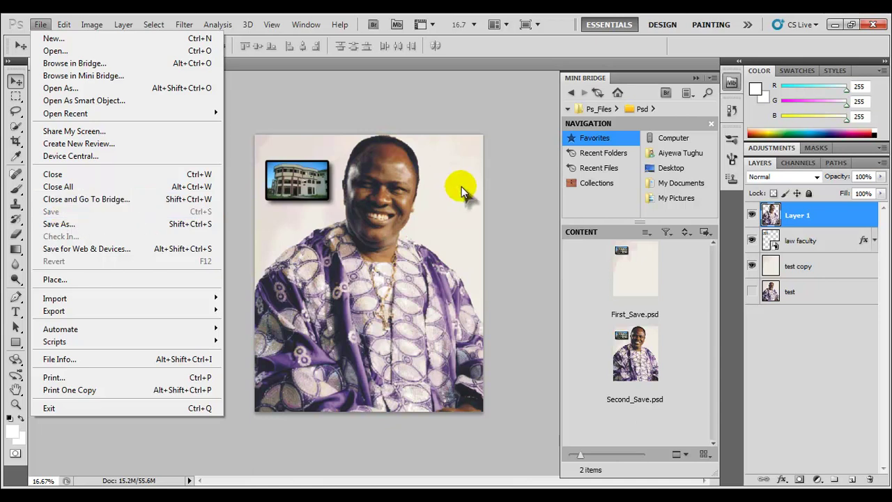
left_click(479, 130)
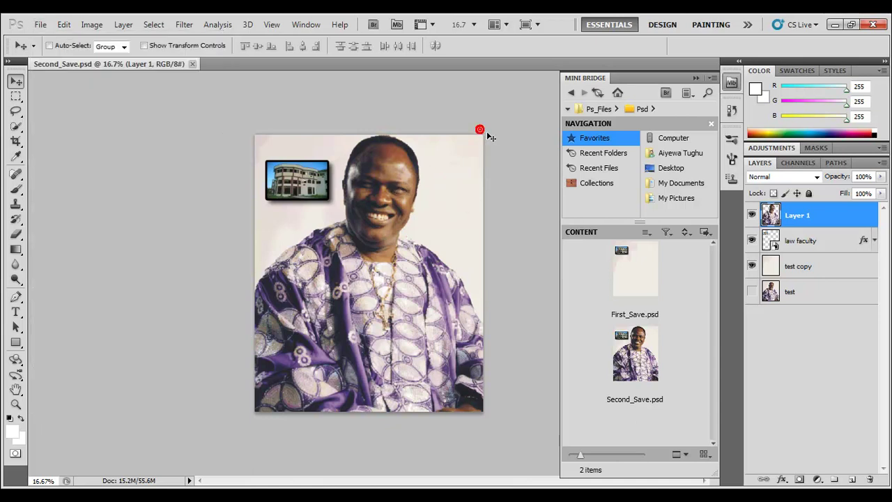
left_click(694, 76)
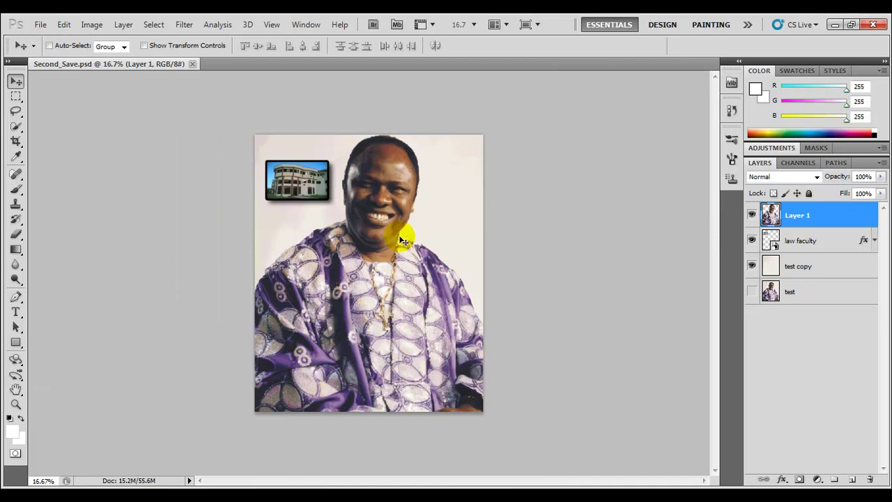